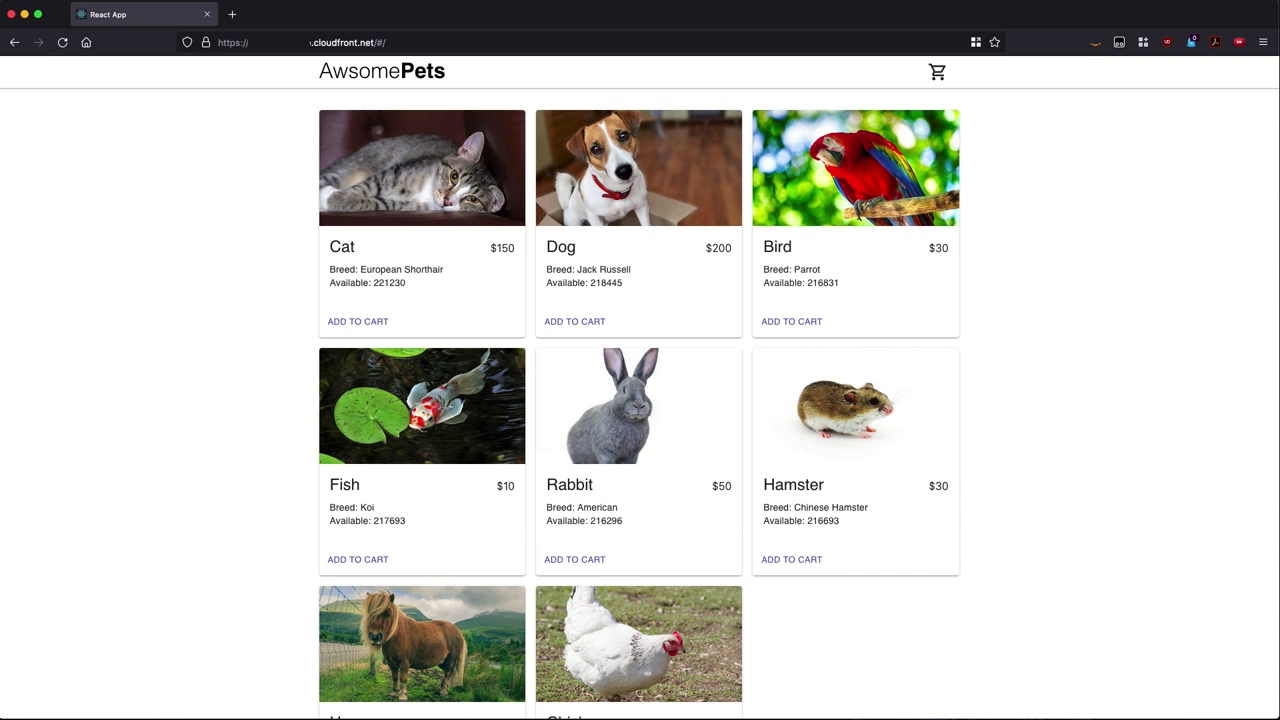
# Step: Add the Cat and the Dog to the shopping cart and proceed to checkout
pyautogui.click(375, 325)
pyautogui.click(569, 326)
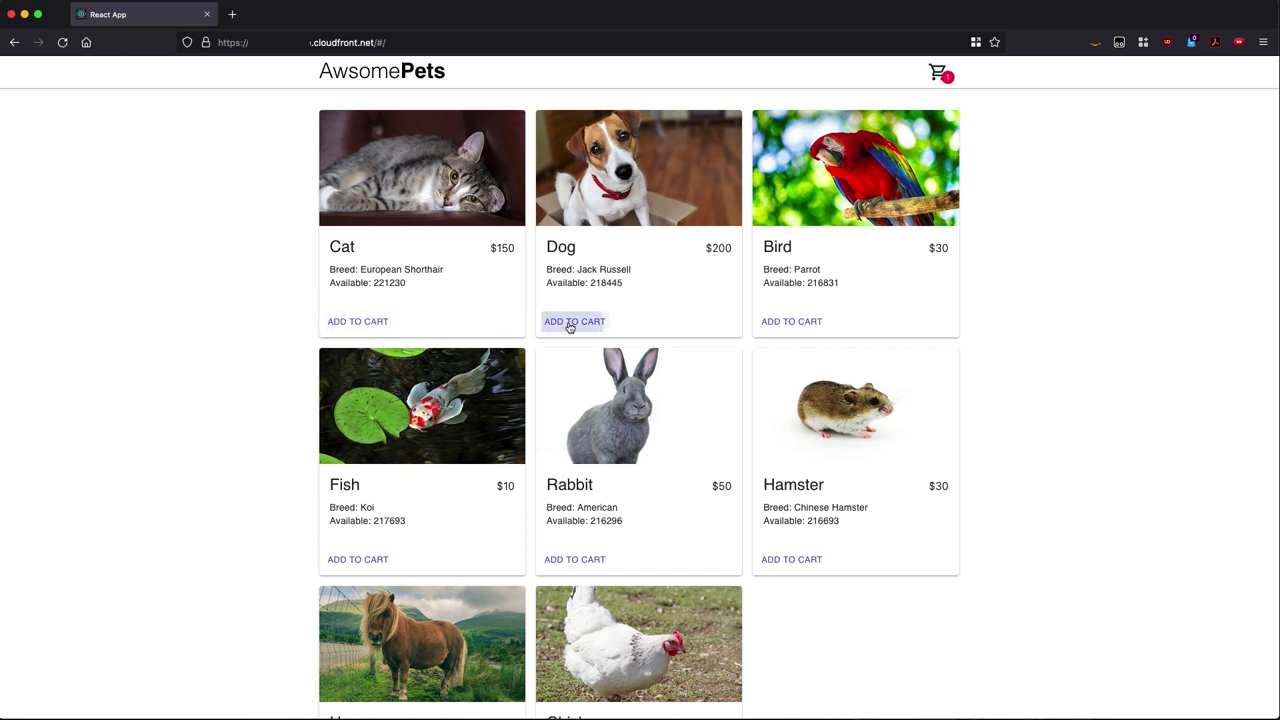
pyautogui.click(944, 80)
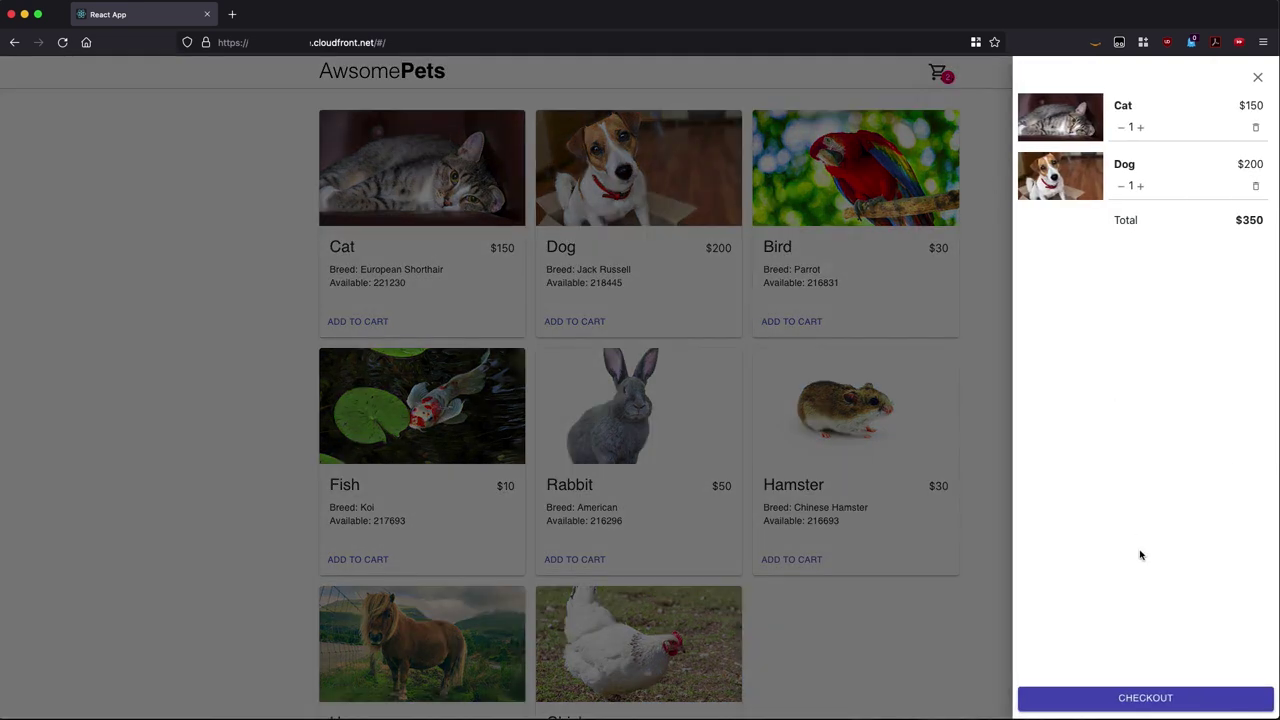
pyautogui.click(1126, 698)
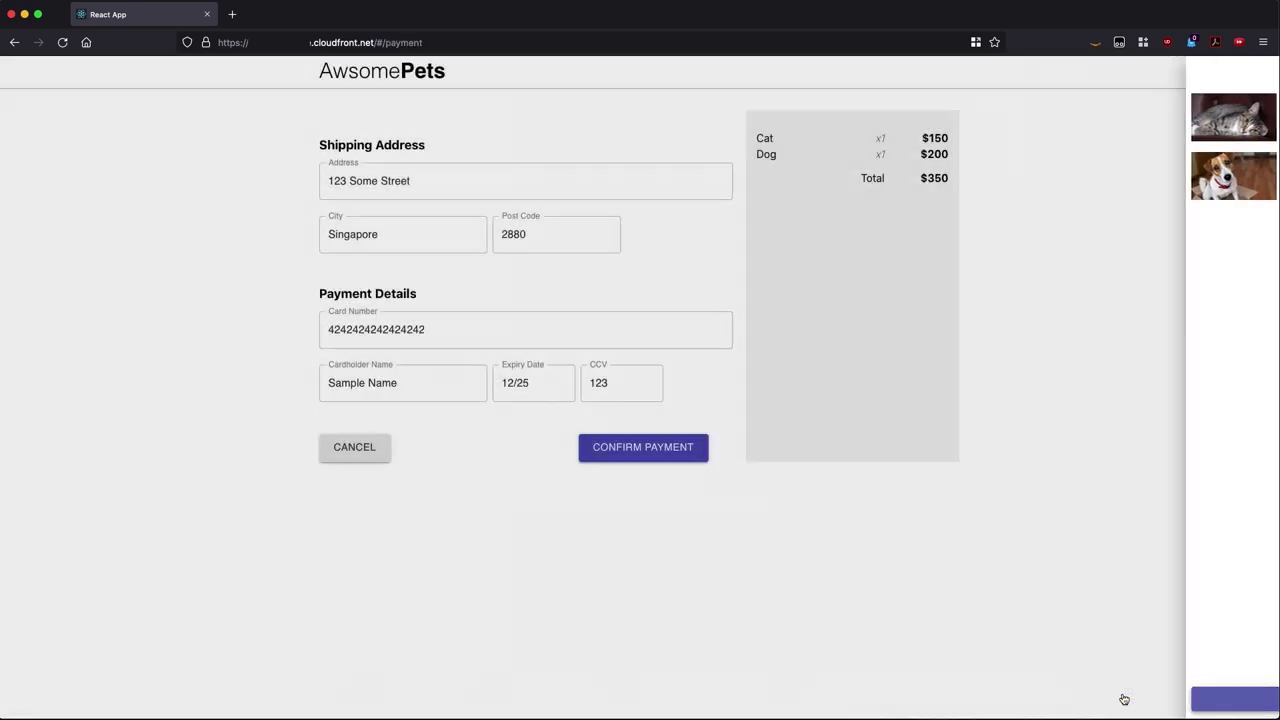
# Step: Change the city in the shipping address and submit the order with the prefilled payment details
pyautogui.moveTo(503, 180); pyautogui.dragTo(309, 184)
pyautogui.click(394, 234)
pyautogui.click(594, 249)
pyautogui.click(447, 329)
pyautogui.doubleClick(447, 329)
pyautogui.click(574, 334)
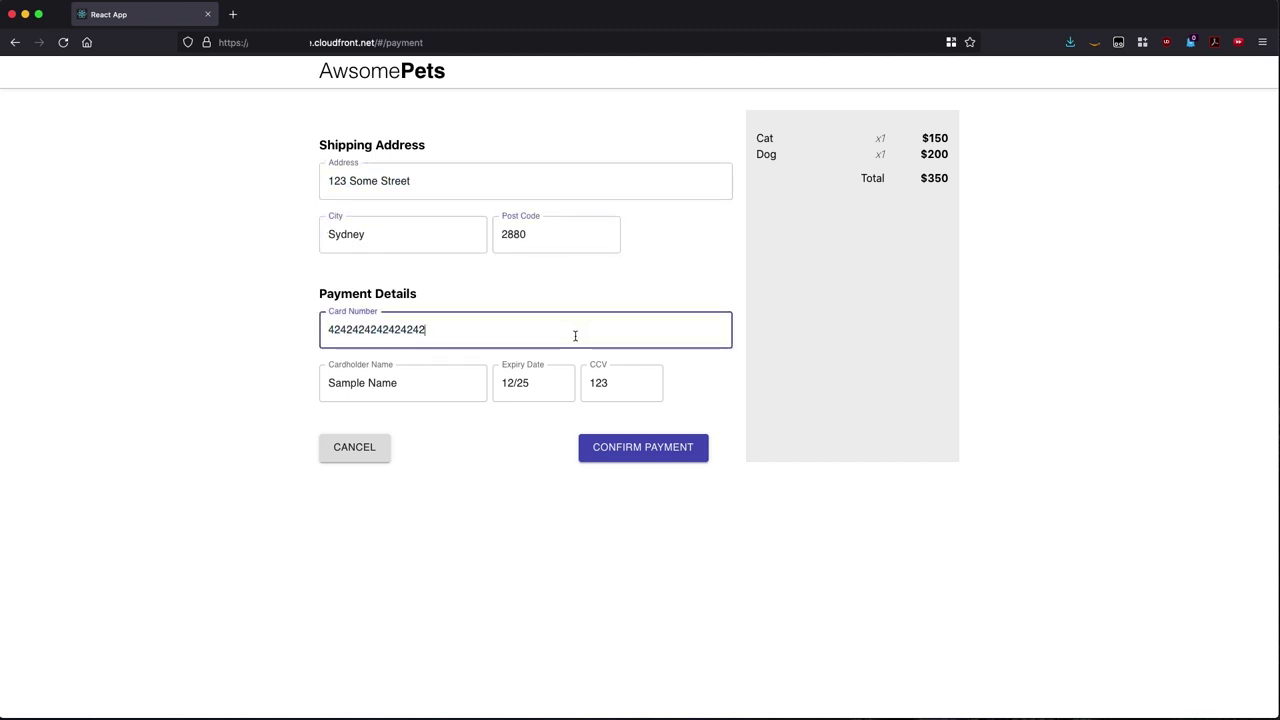
pyautogui.click(646, 452)
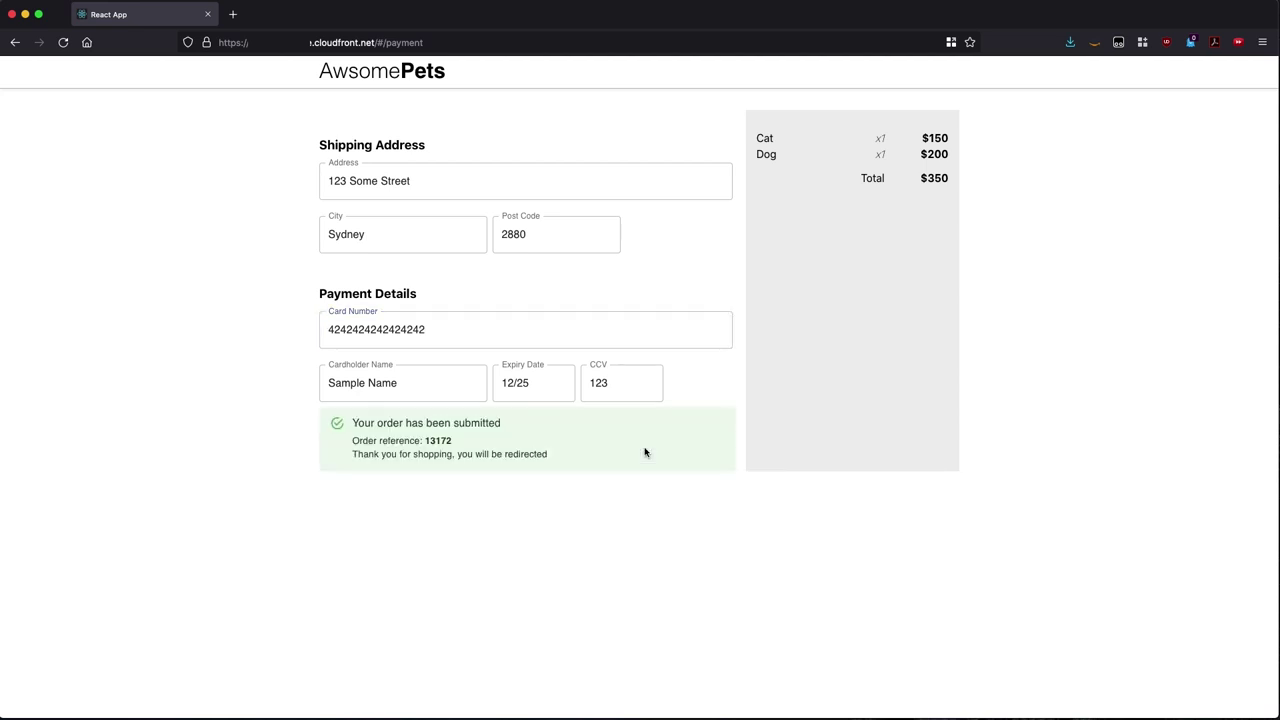
pyautogui.doubleClick(436, 441)
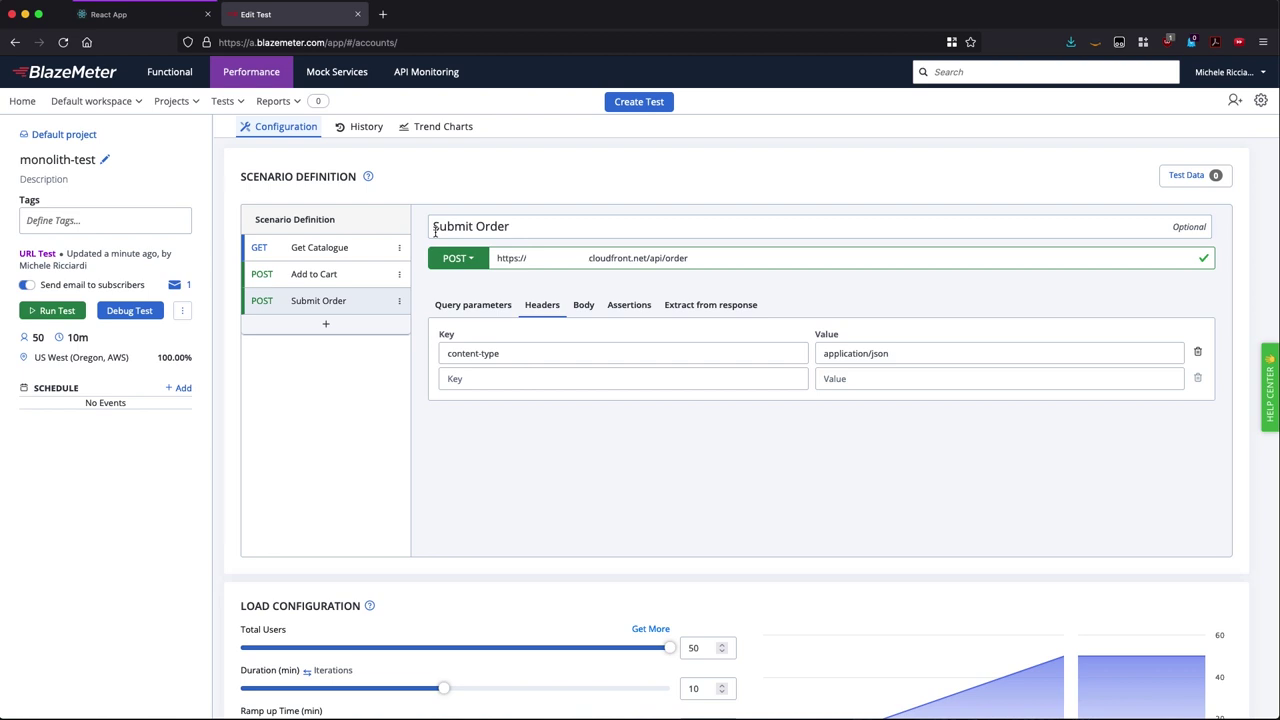
# Step: Switch to BlazeMeter, launch the servers to run the monolith-test load test, and inspect the response time in its report
pyautogui.scroll(-4, 418, 315)
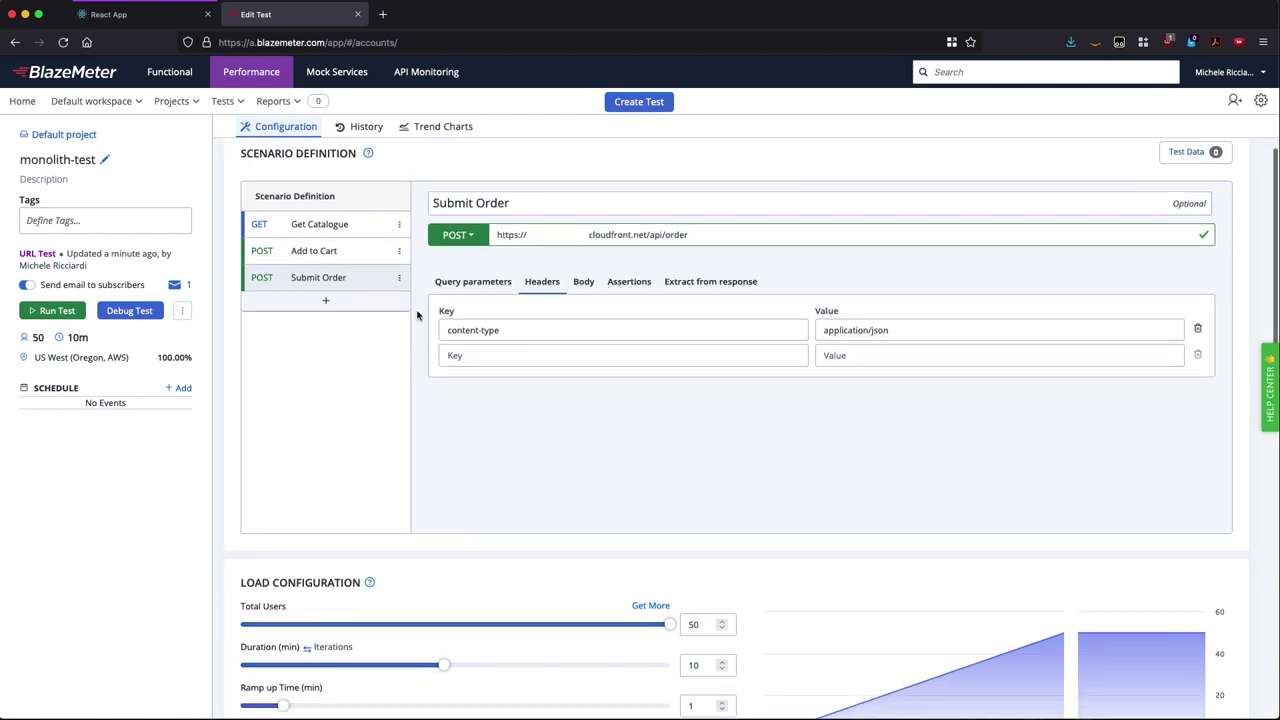
pyautogui.scroll(-2, 418, 315)
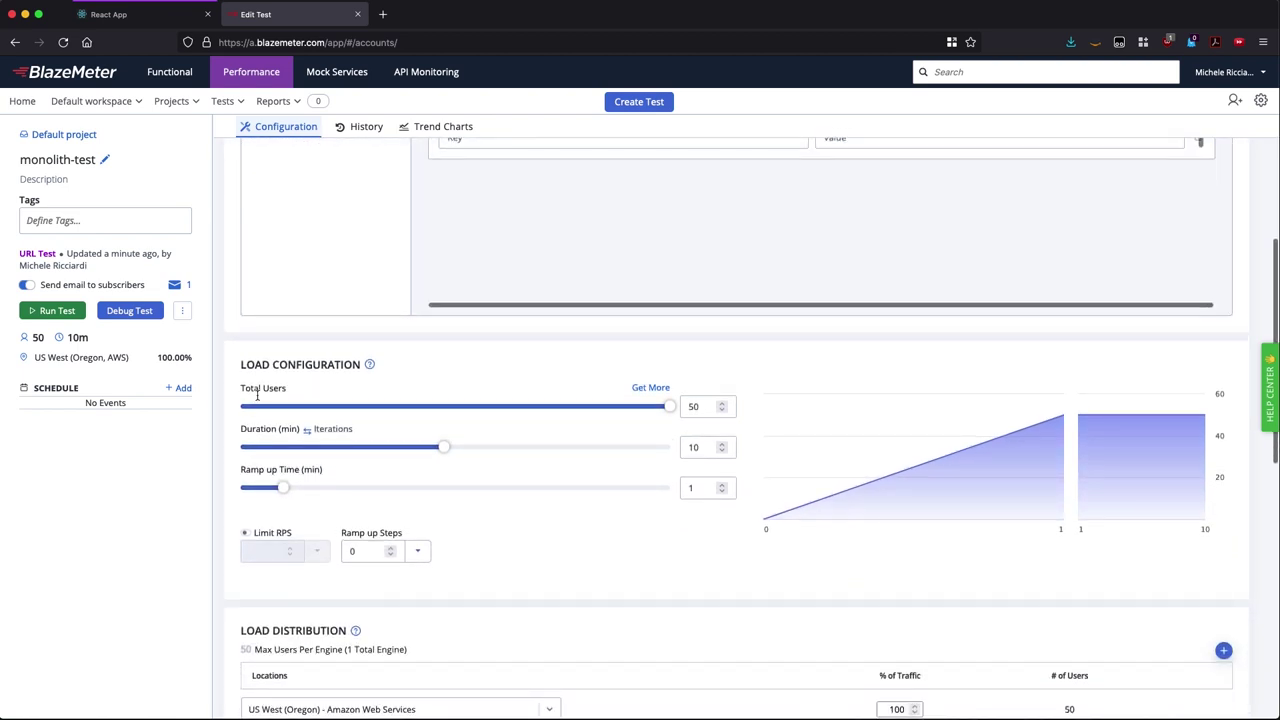
pyautogui.scroll(-1, 496, 440)
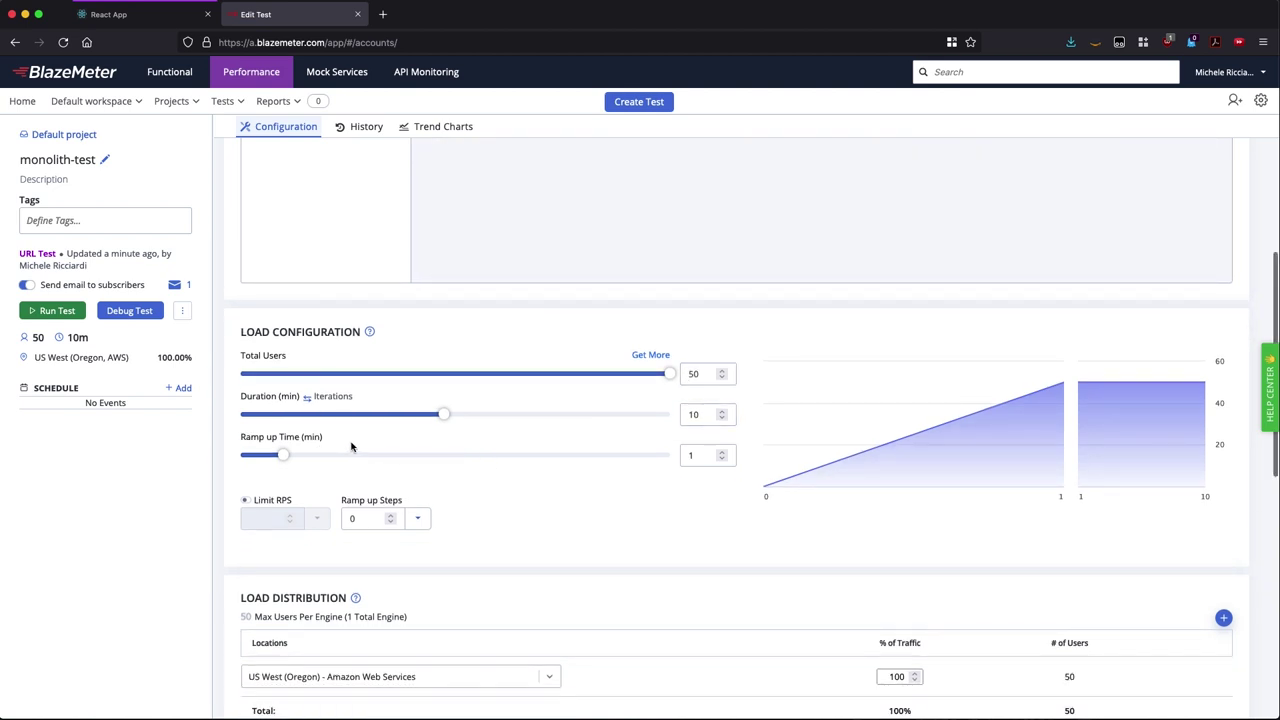
pyautogui.scroll(-2, 351, 444)
pyautogui.scroll(-1, 351, 444)
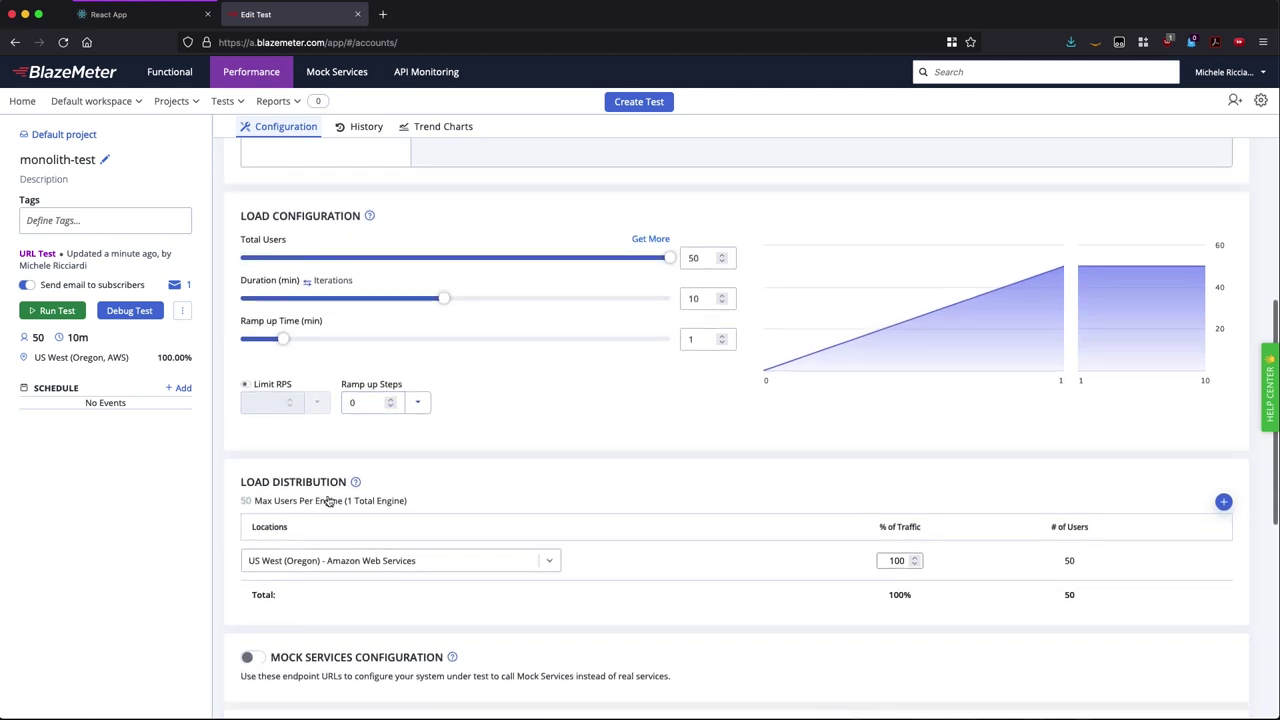
pyautogui.scroll(-1, 310, 567)
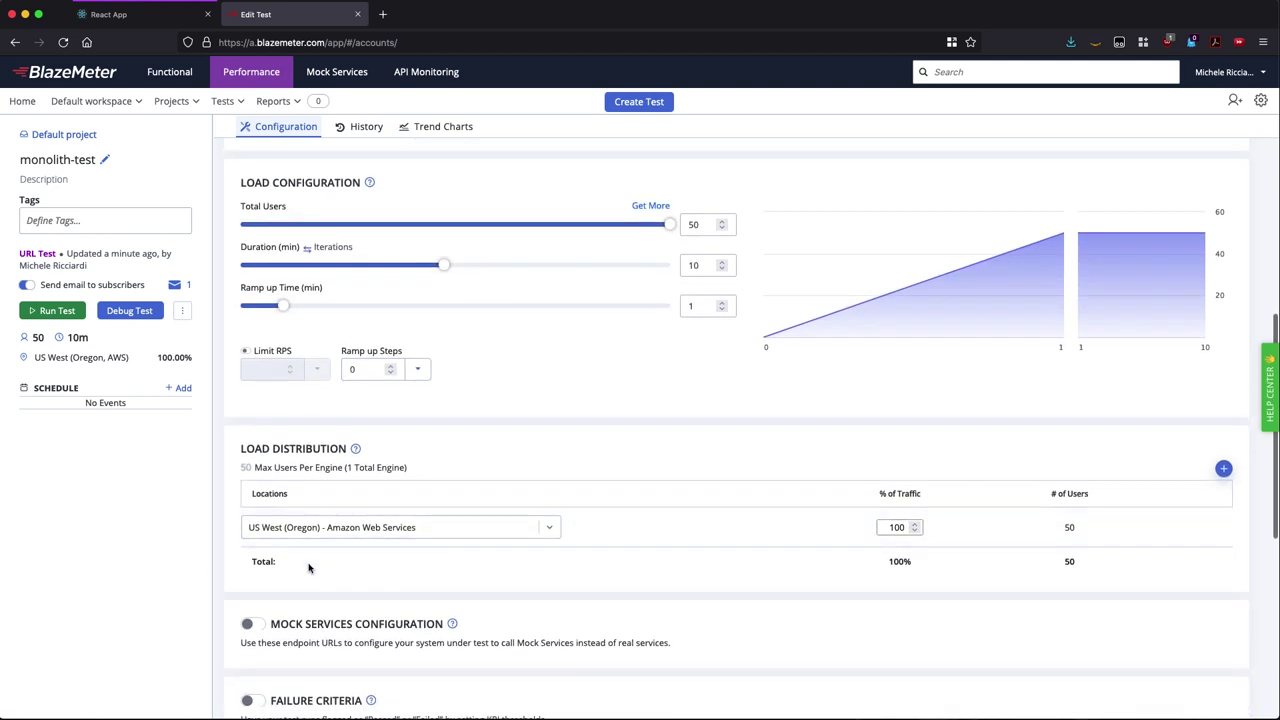
pyautogui.click(64, 314)
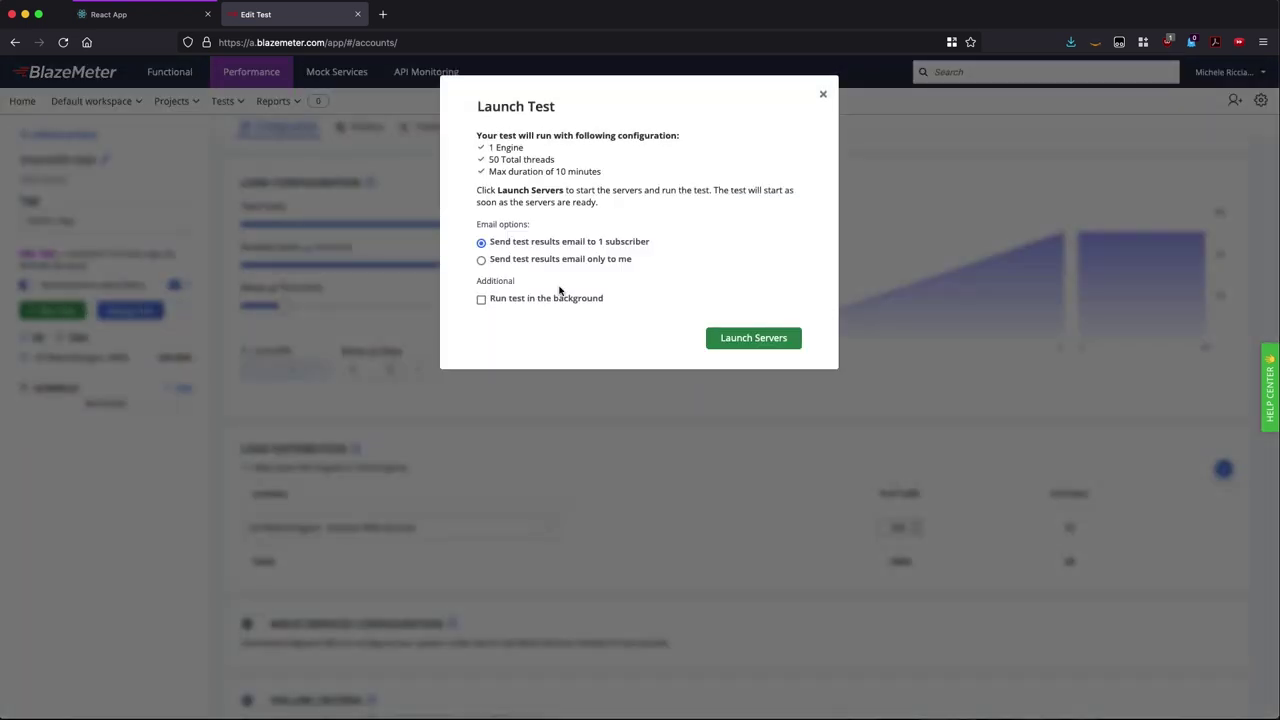
pyautogui.click(752, 339)
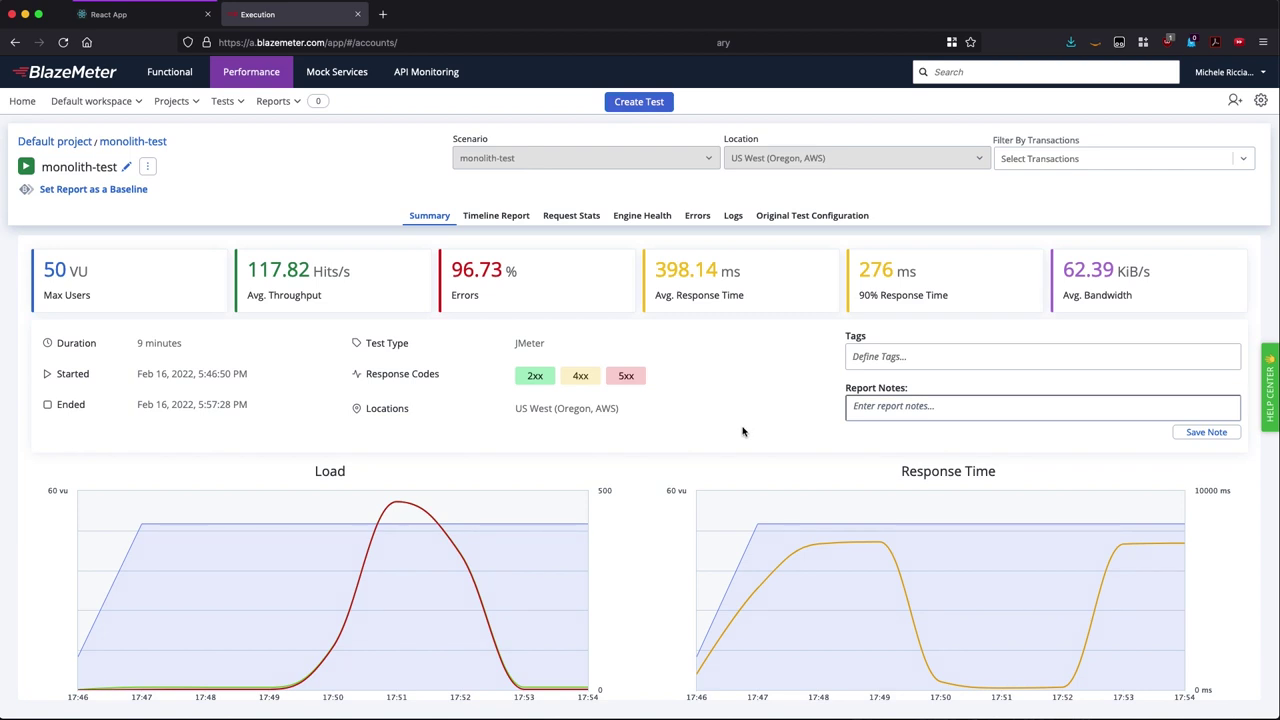
pyautogui.moveTo(716, 651)
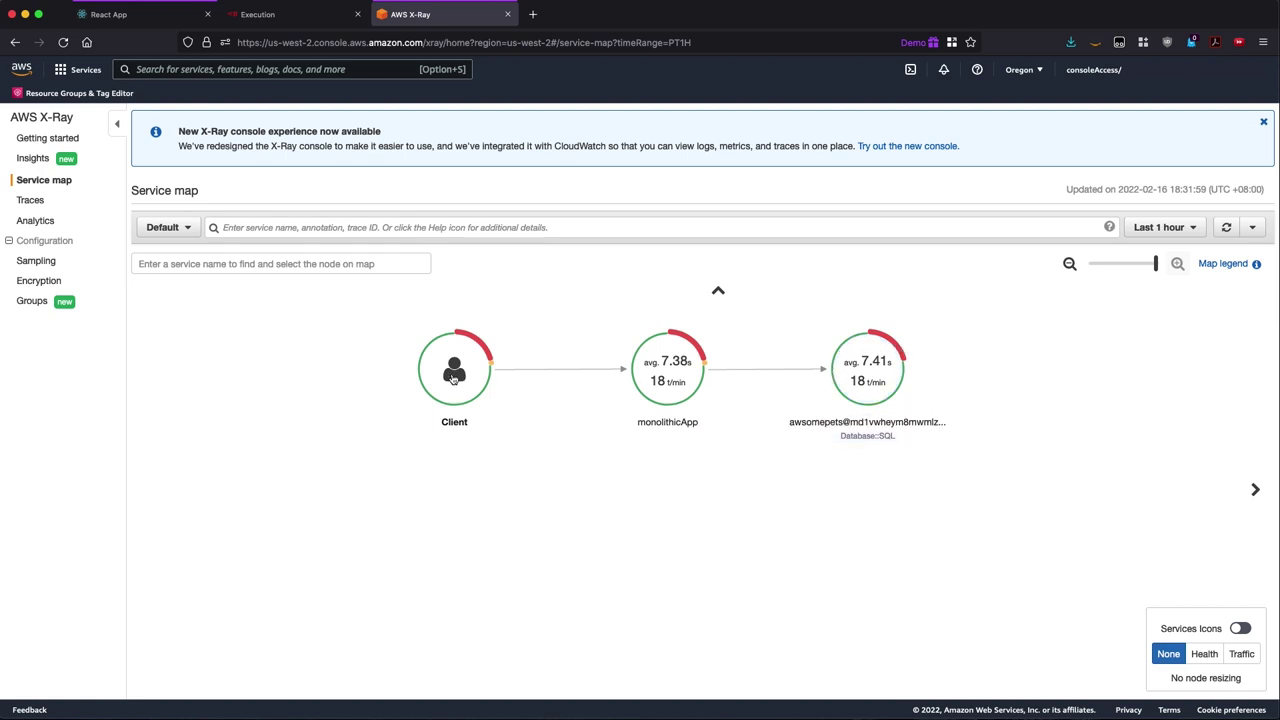
# Step: Switch to AWS X-Ray, open the fault insight for the SQL database, and examine its root cause service
pyautogui.click(33, 159)
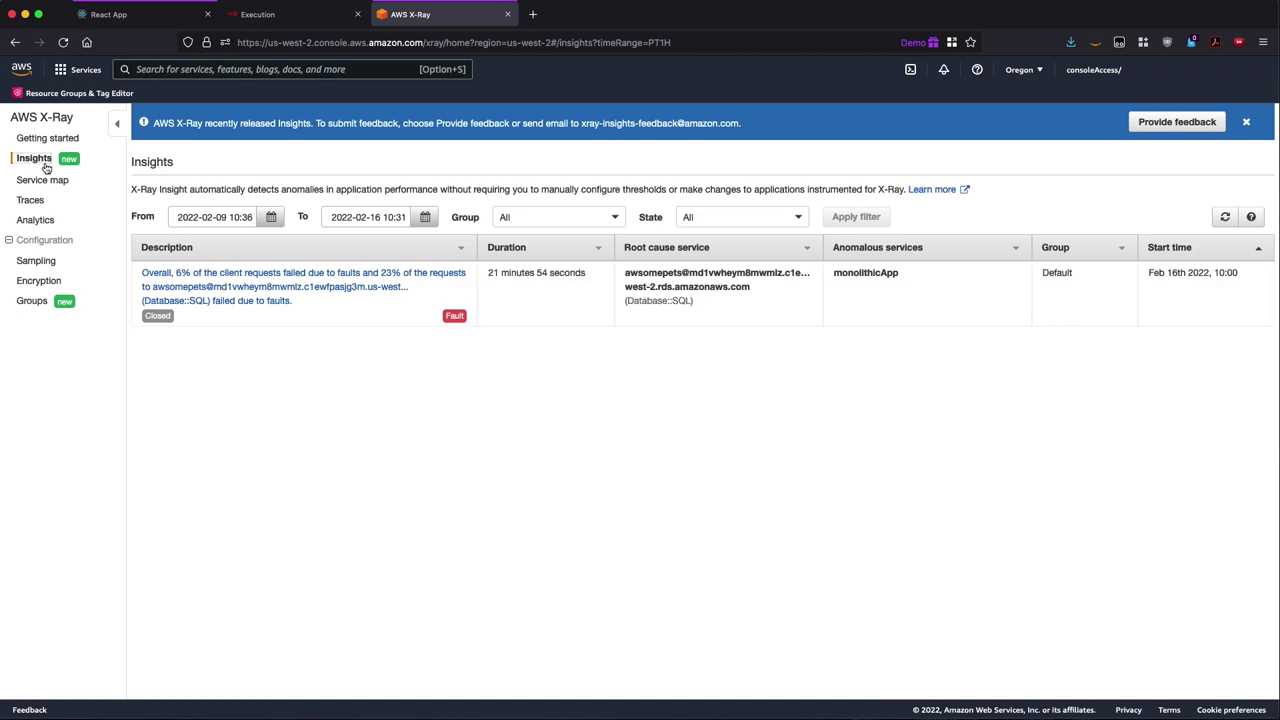
pyautogui.click(268, 293)
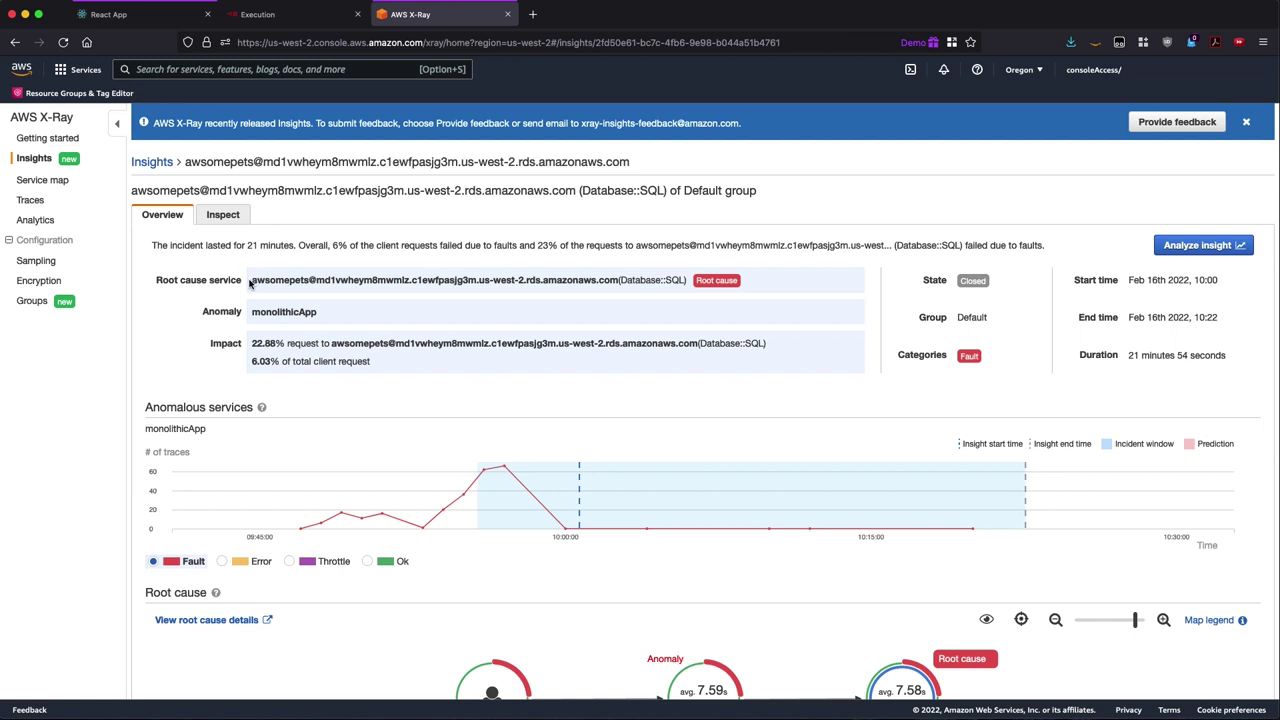
pyautogui.moveTo(152, 283); pyautogui.dragTo(243, 284)
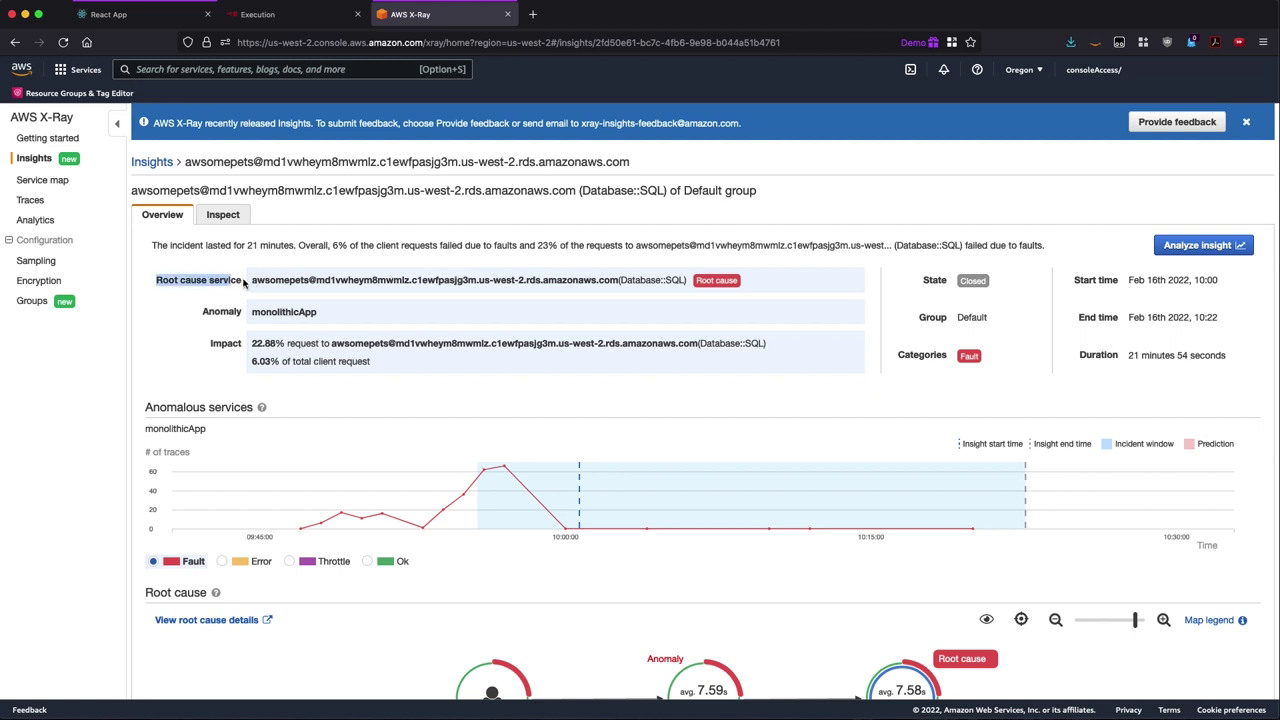
pyautogui.click(670, 280)
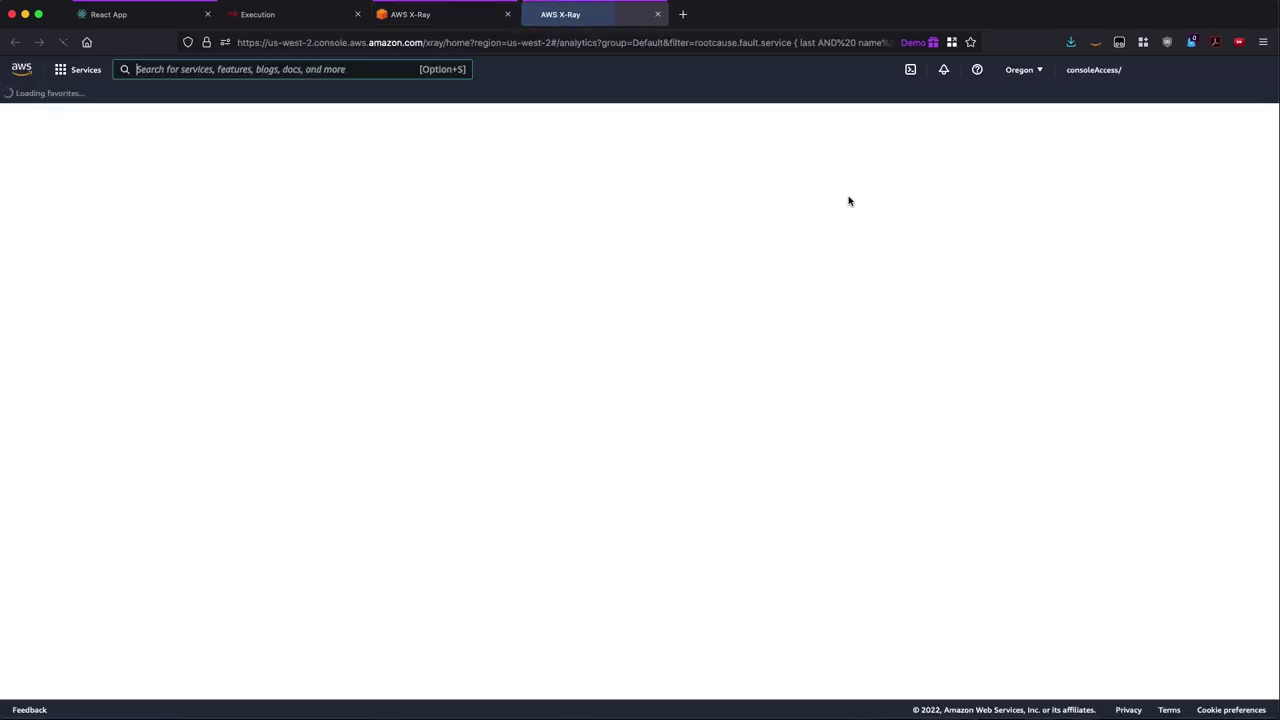
# Step: From the insight's analytics, open the slowest failed order trace and examine the exception cause of its database subsegment
pyautogui.scroll(-15, 469, 400)
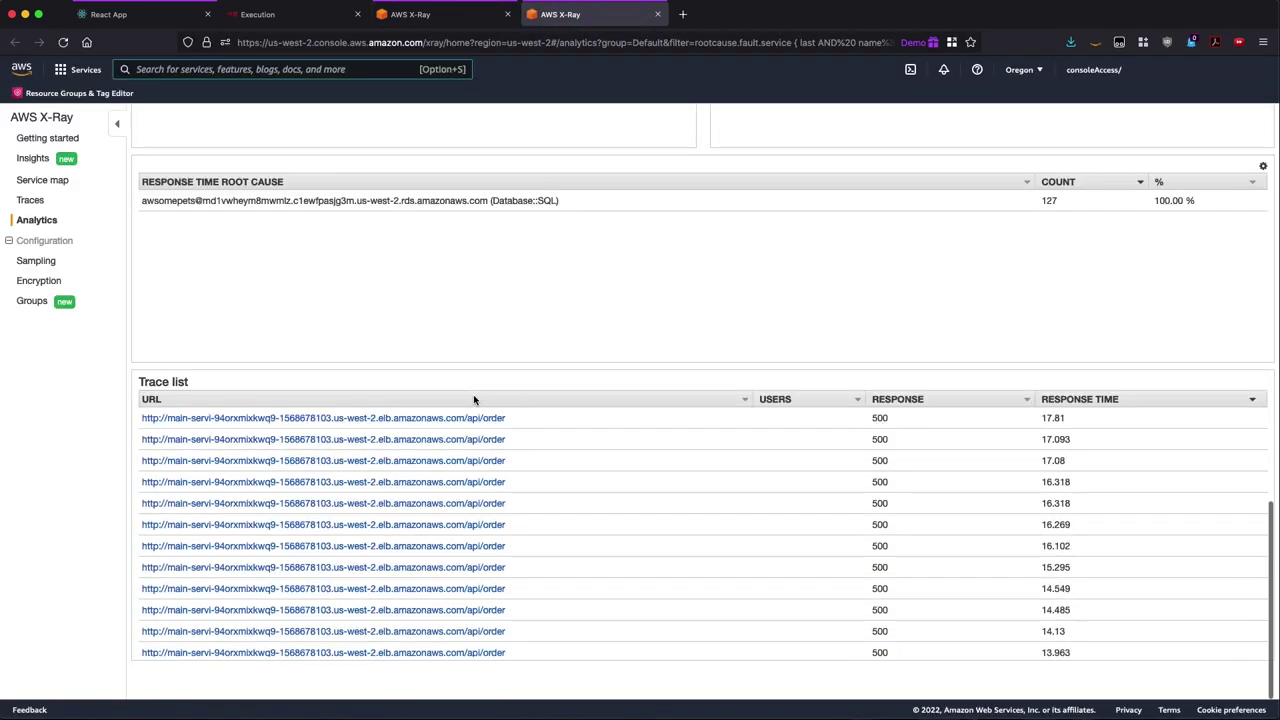
pyautogui.click(458, 437)
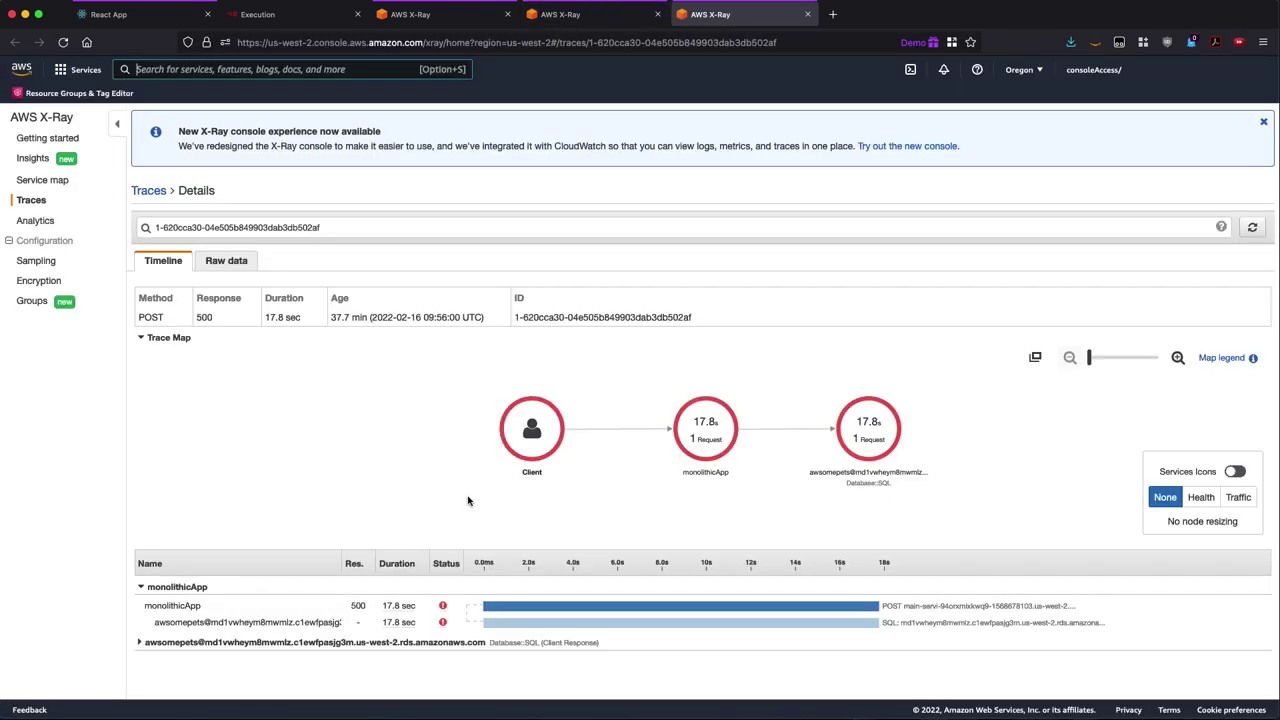
pyautogui.click(442, 625)
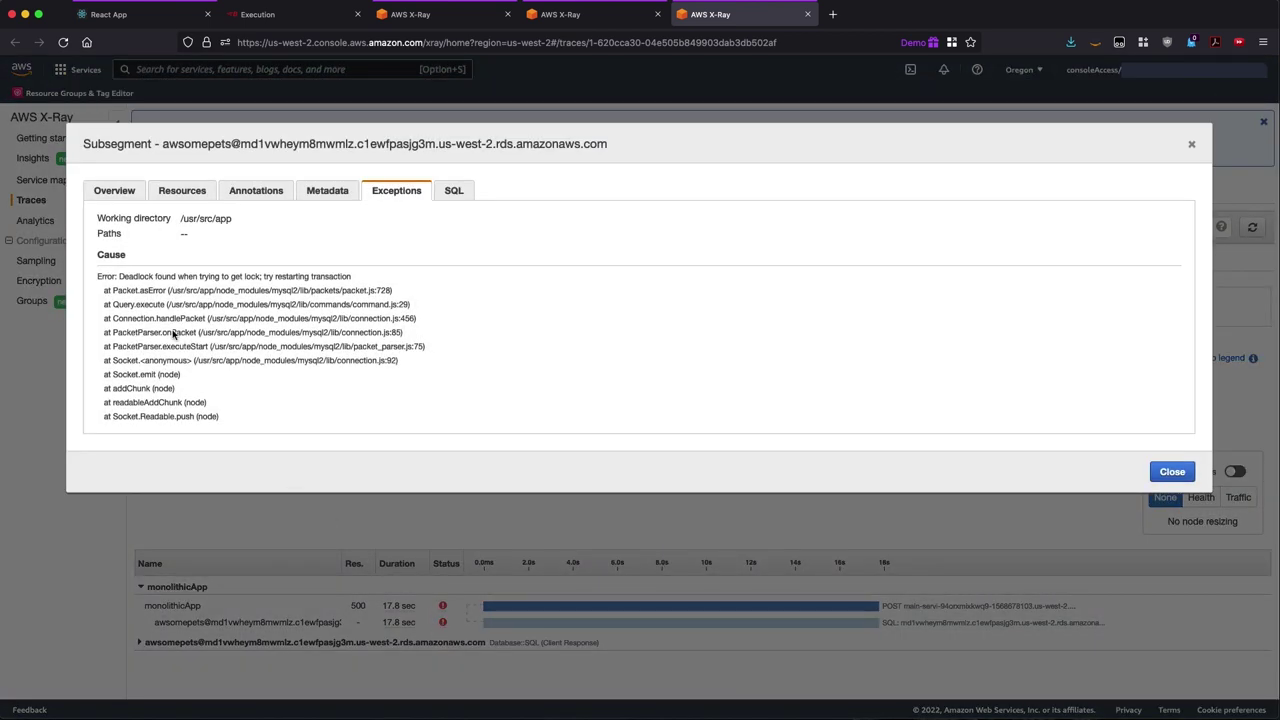
pyautogui.moveTo(119, 276); pyautogui.dragTo(363, 283)
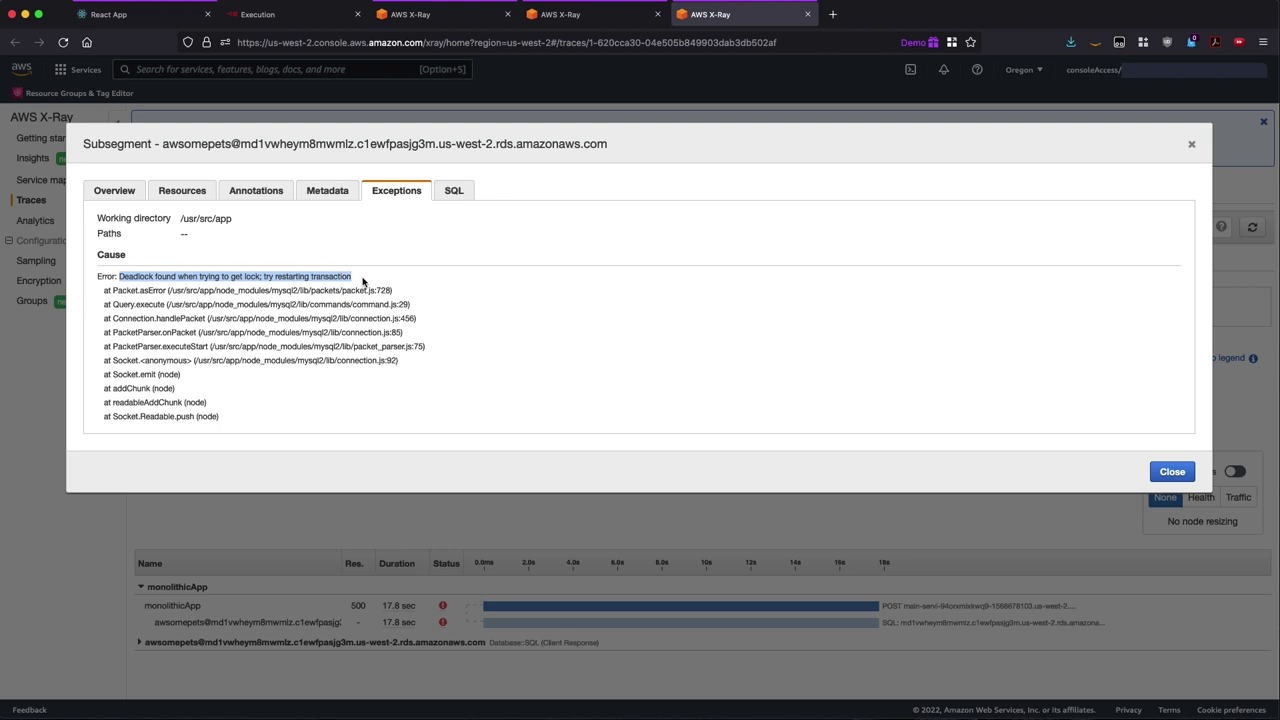
pyautogui.click(363, 283)
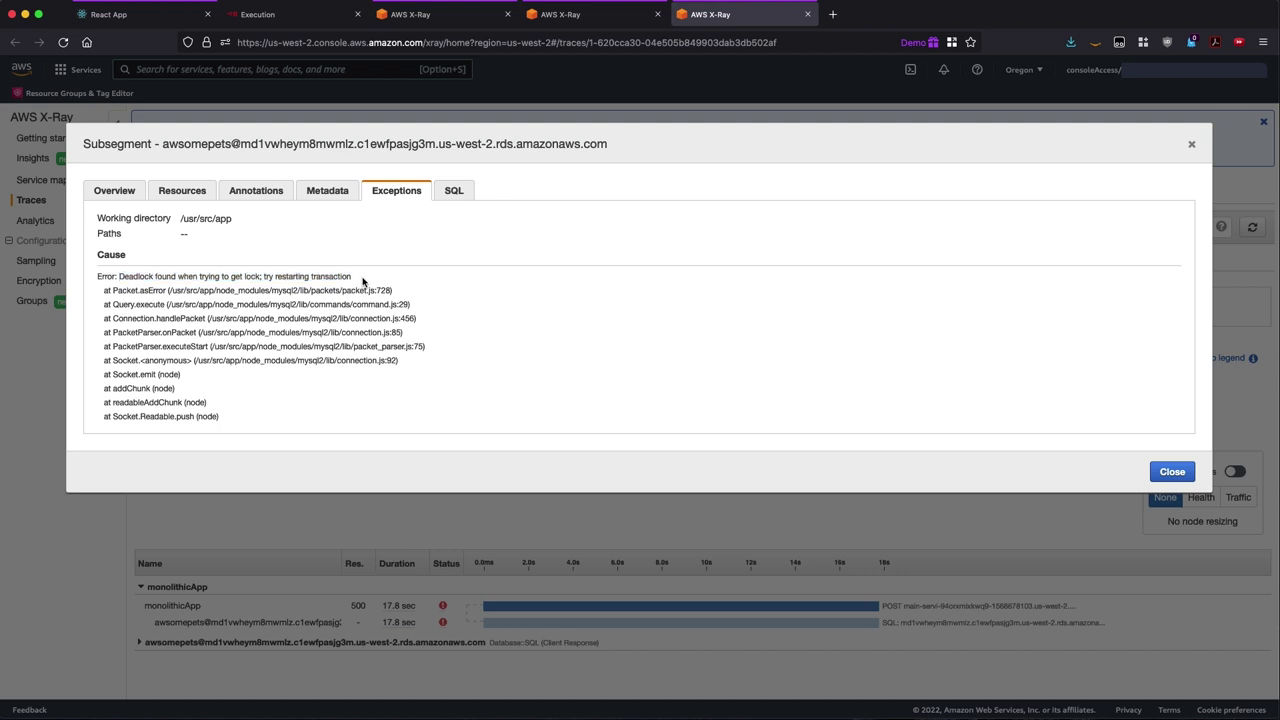
pyautogui.click(1172, 472)
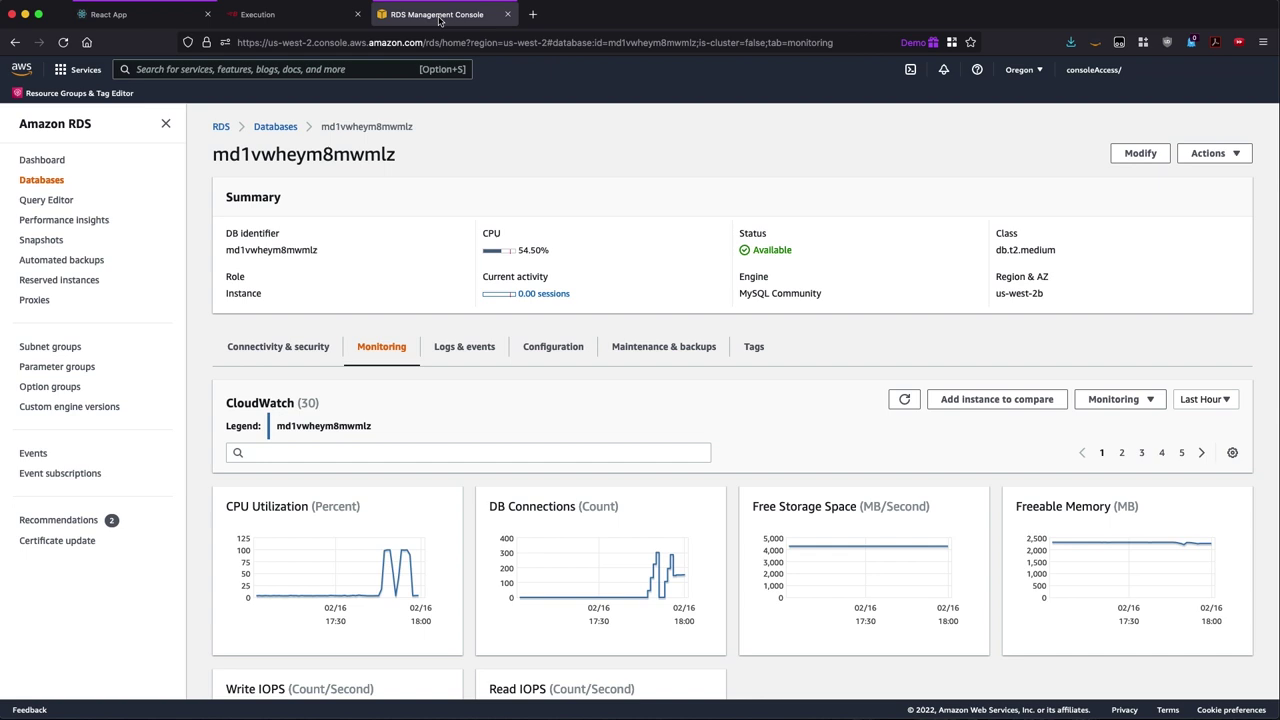
# Step: Switch to Amazon RDS, refresh the database instance's CloudWatch metrics, and examine its CPU, connections and IOPS charts
pyautogui.click(910, 408)
pyautogui.scroll(-2, 805, 423)
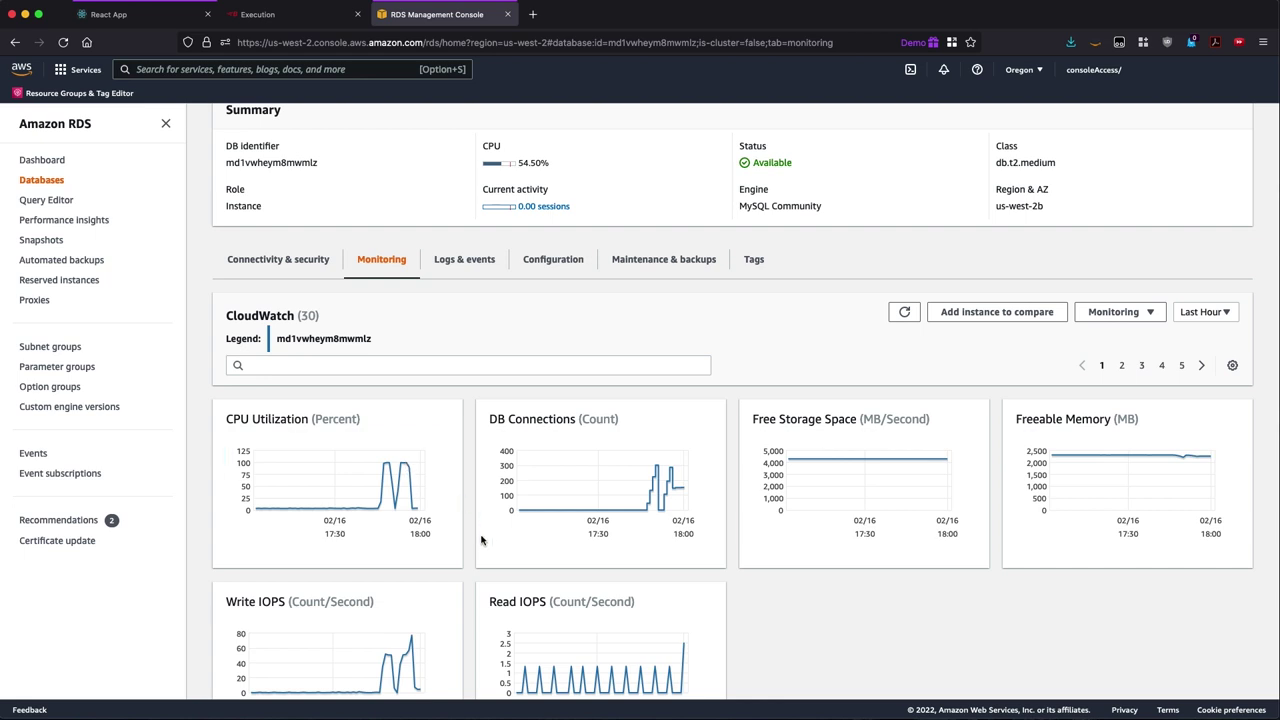
pyautogui.scroll(-2, 481, 541)
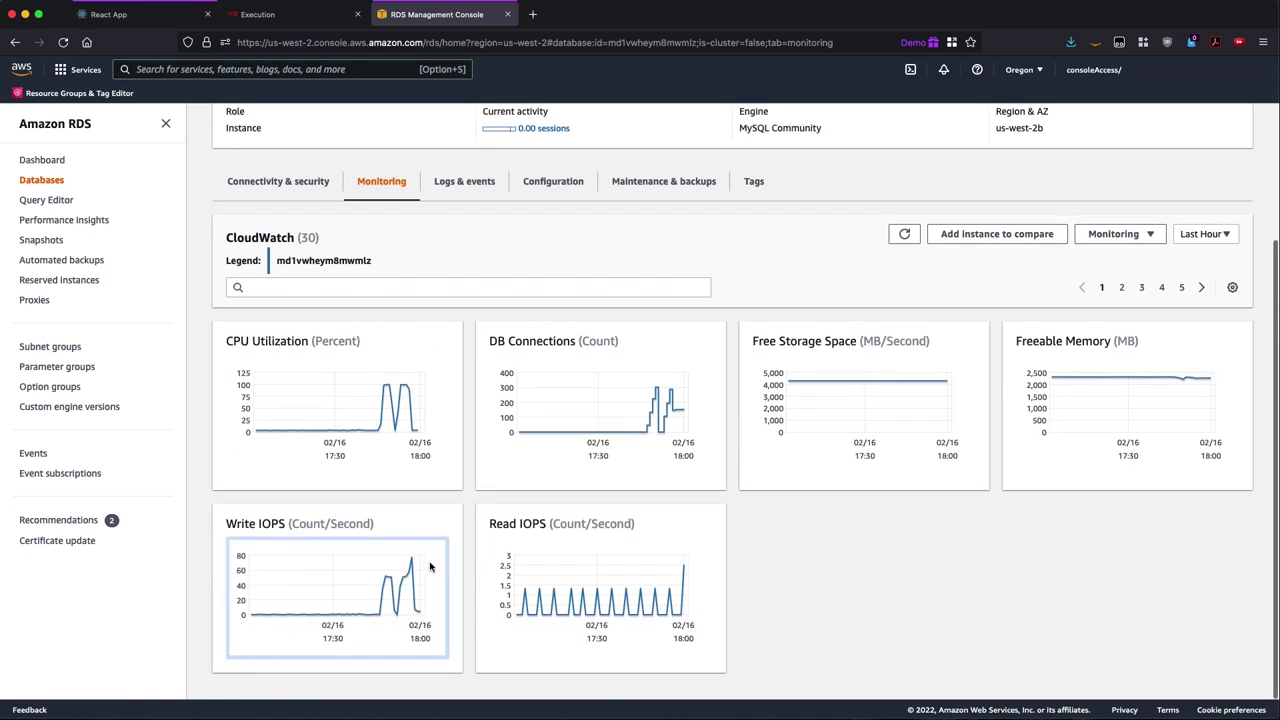